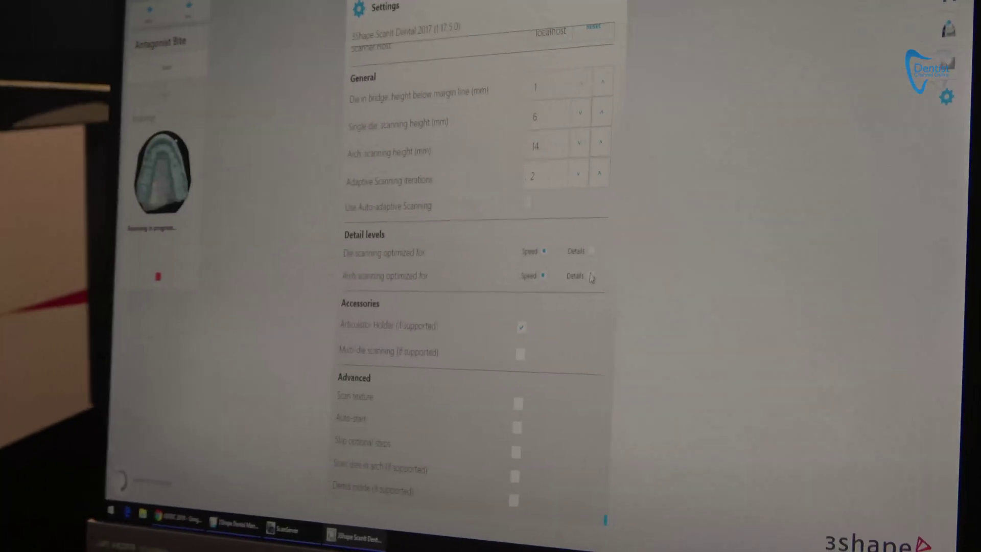
Choose Details for die scanning and close the settings.
{"action": "left_click", "coordinate": [520, 270]}
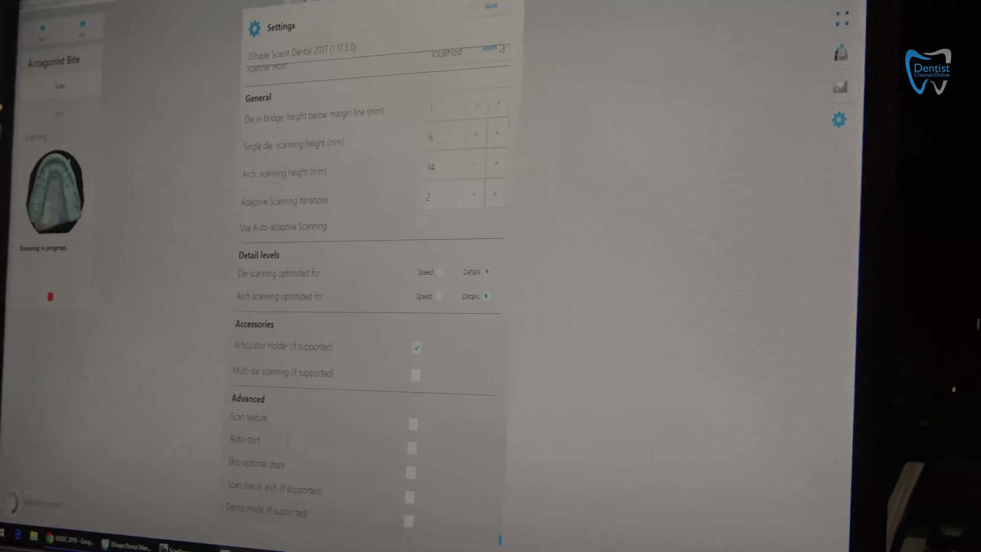
{"action": "left_click", "coordinate": [469, 3]}
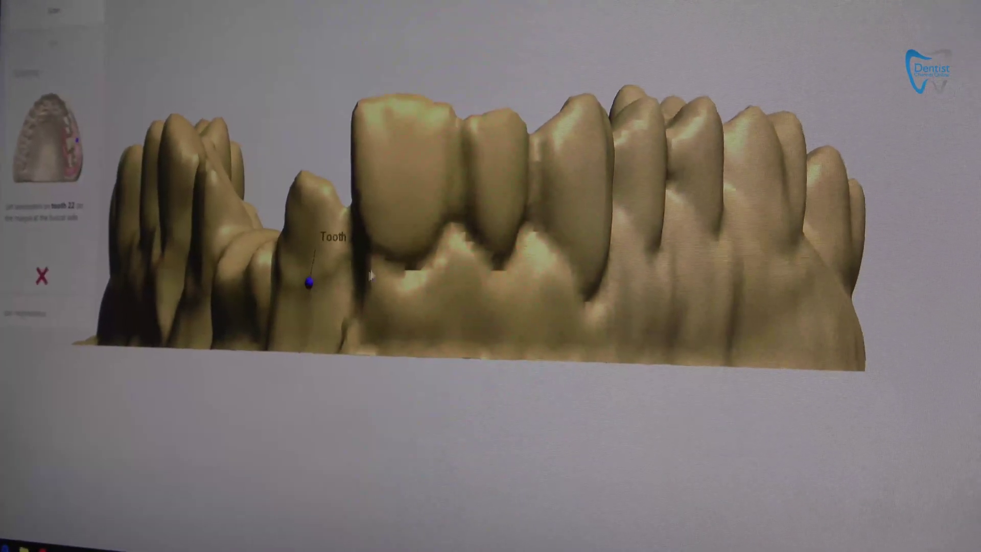
Place the Pontic 22 marker, then mark tooth 23 to start scanning.
{"action": "left_click", "coordinate": [230, 284]}
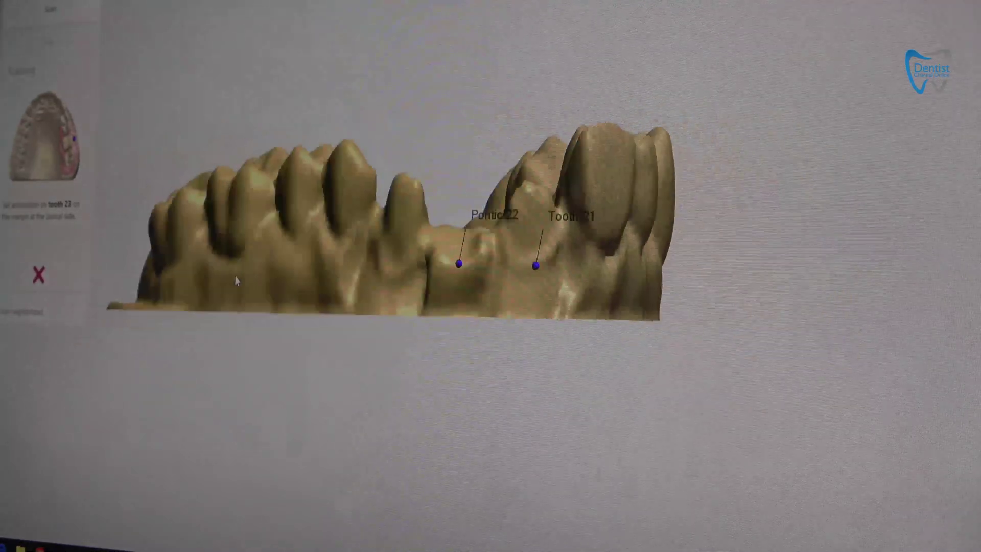
{"action": "right_click_drag", "start_coordinate": [274, 266], "coordinate": [271, 289]}
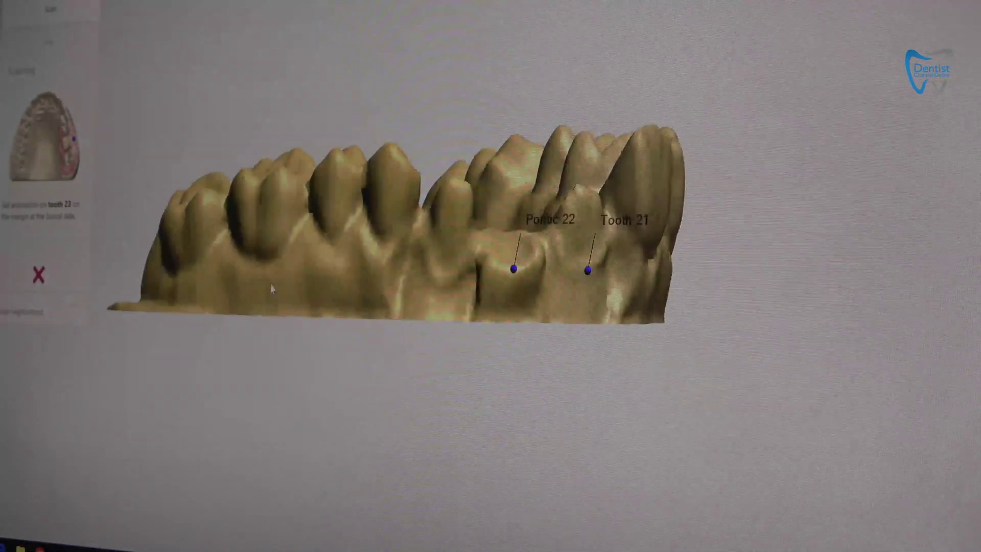
{"action": "left_click", "coordinate": [444, 282]}
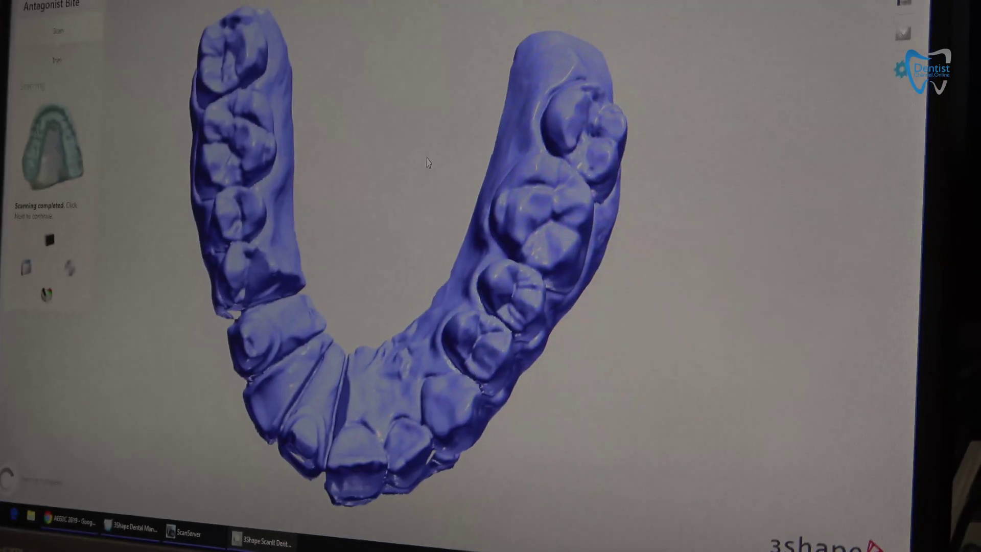
Tilt the antagonist scan and paint its front teeth and left molars for rescanning.
{"action": "right_click_drag", "start_coordinate": [470, 164], "coordinate": [321, 318]}
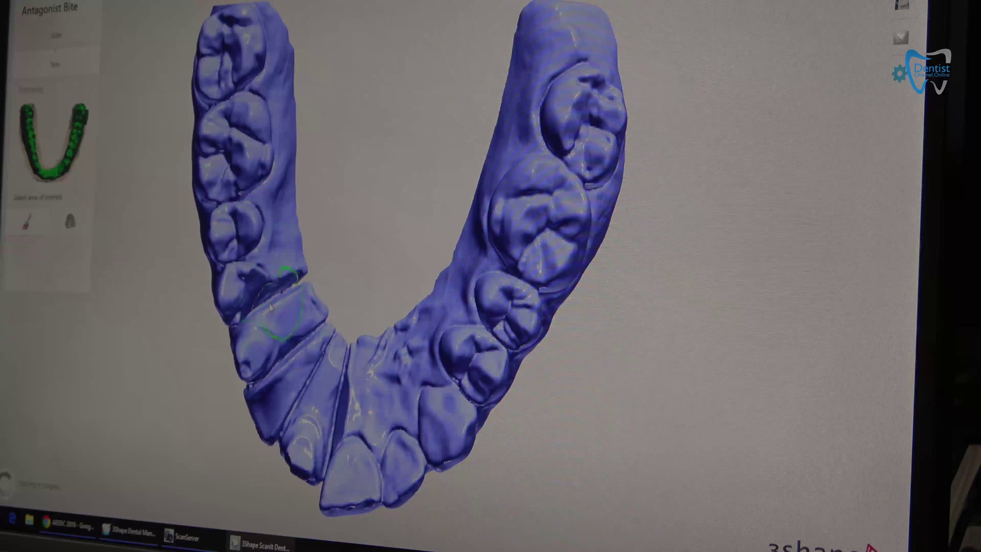
{"action": "left_click_drag", "start_coordinate": [246, 146], "coordinate": [387, 479]}
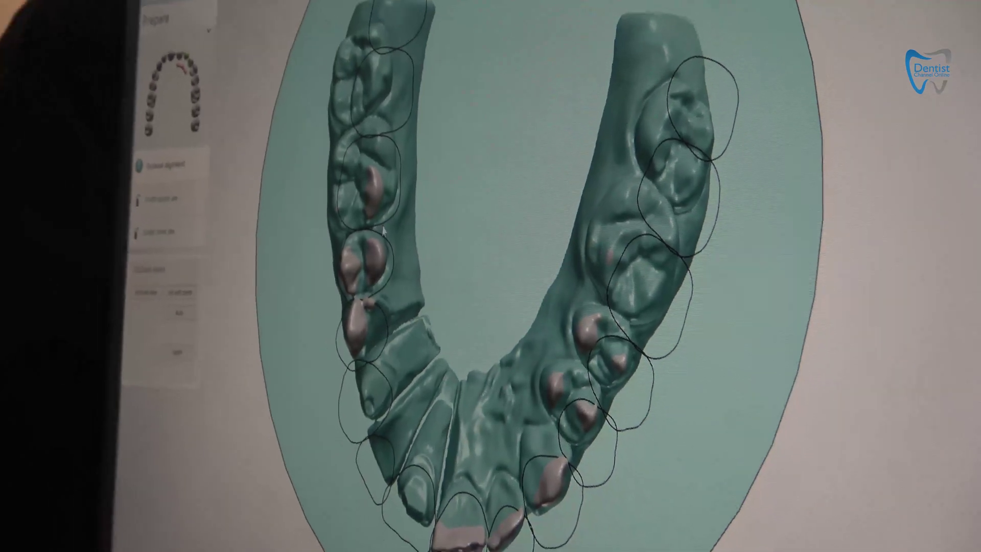
Orbit the aligned arches from an oblique view round to a front view.
{"action": "right_click_drag", "start_coordinate": [459, 361], "coordinate": [545, 284]}
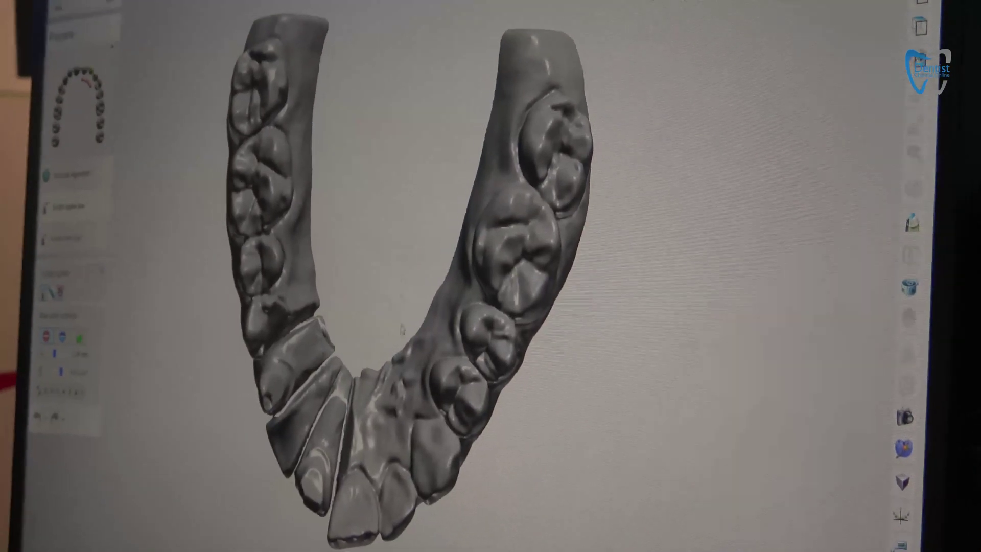
{"action": "mouse_move", "coordinate": [418, 168]}
{"action": "right_mouse_down"}
{"action": "mouse_move", "coordinate": [442, 219]}
{"action": "mouse_move", "coordinate": [417, 261]}
{"action": "right_mouse_up"}
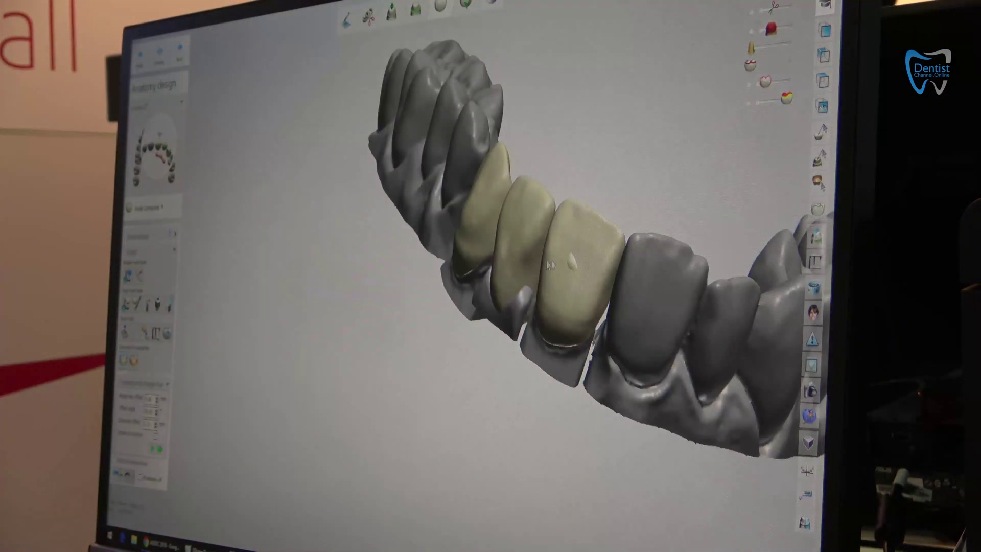
Shift the lower crown about 0.48 mm left, checking the crowns from side and incisal views.
{"action": "middle_click_drag", "start_coordinate": [550, 264], "coordinate": [622, 282]}
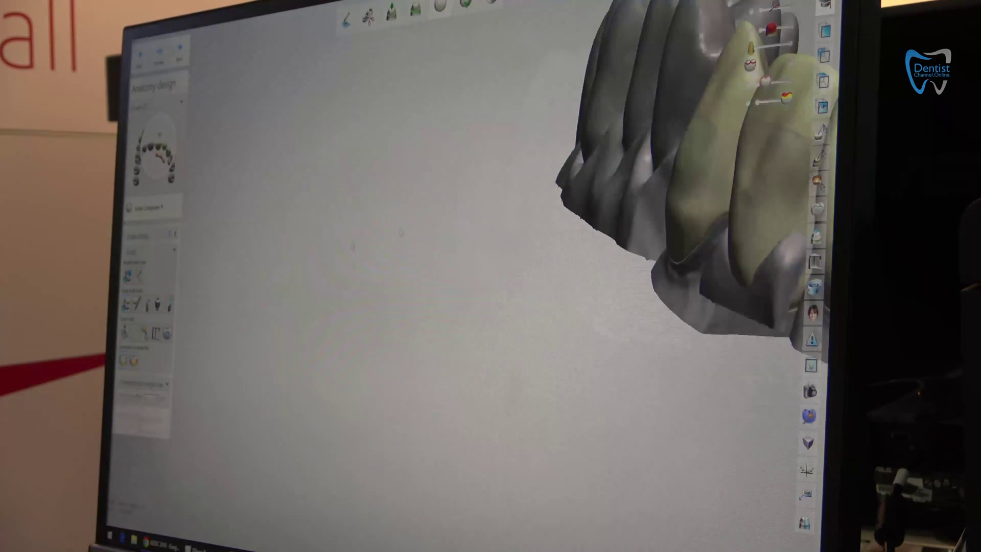
{"action": "scroll", "coordinate": [549, 267], "scroll_direction": "up", "scroll_amount": 5}
{"action": "scroll", "coordinate": [549, 266], "scroll_direction": "down", "scroll_amount": 5}
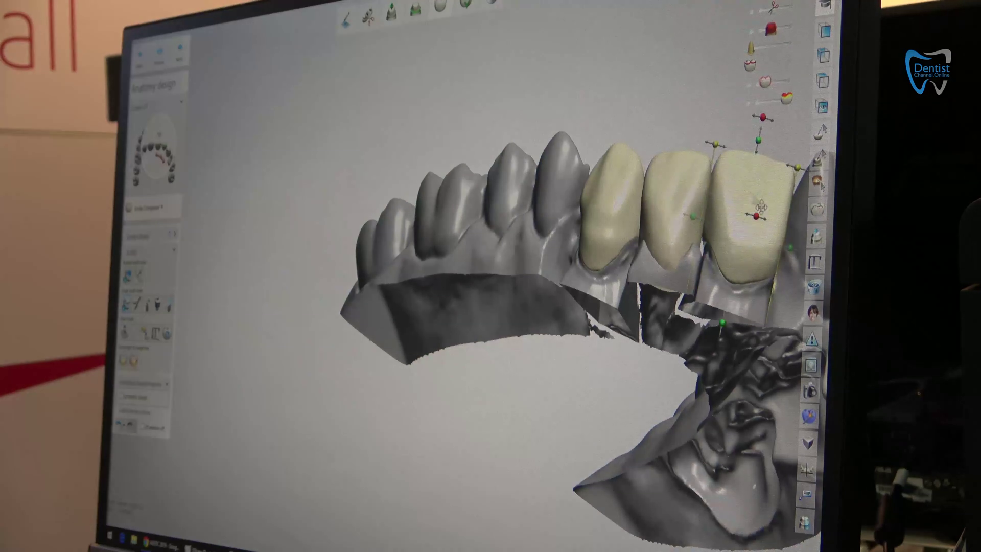
{"action": "scroll", "coordinate": [590, 363], "scroll_direction": "down", "scroll_amount": 3}
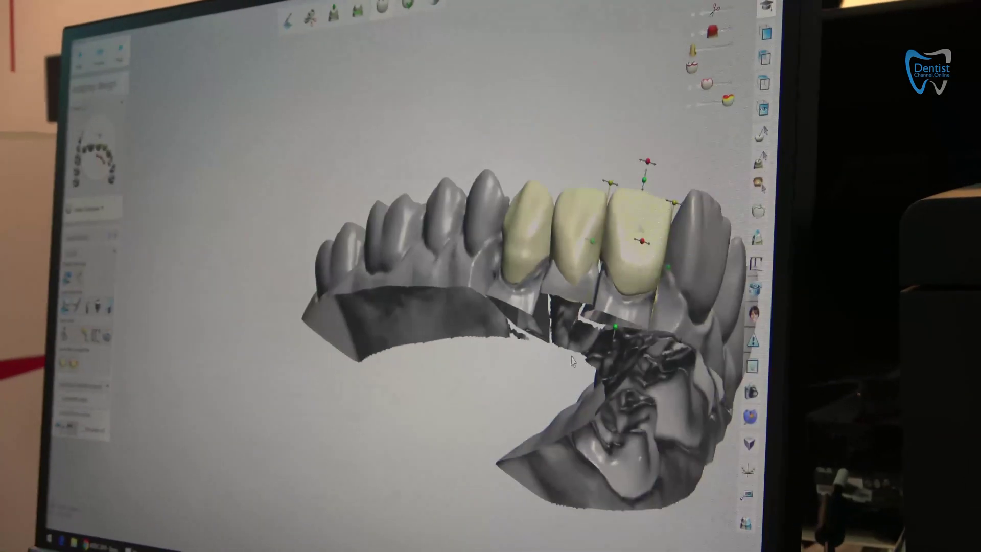
{"action": "scroll", "coordinate": [590, 362], "scroll_direction": "down", "scroll_amount": 3}
{"action": "middle_click_drag", "start_coordinate": [343, 371], "coordinate": [514, 292]}
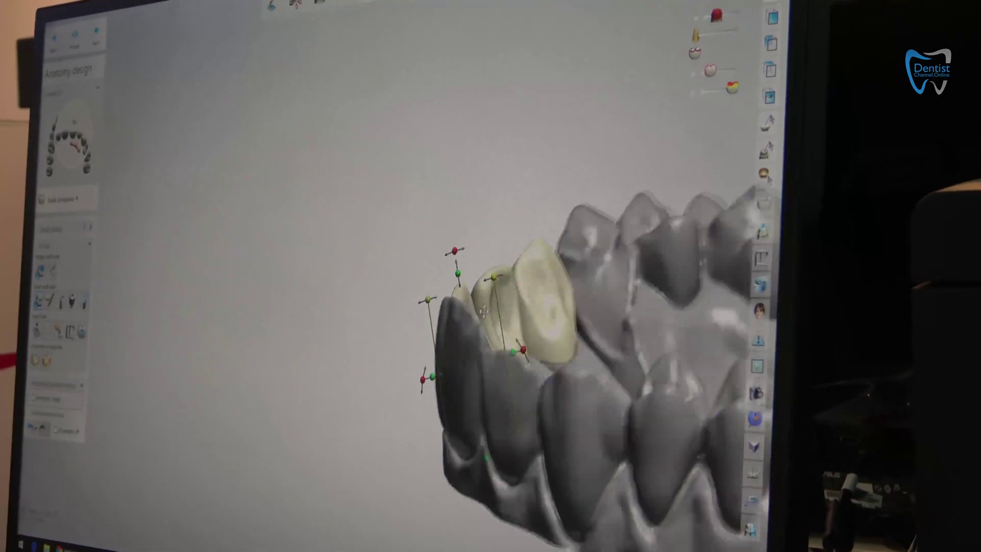
{"action": "middle_click_drag", "start_coordinate": [460, 337], "coordinate": [483, 382]}
{"action": "left_click_drag", "start_coordinate": [484, 382], "coordinate": [481, 370]}
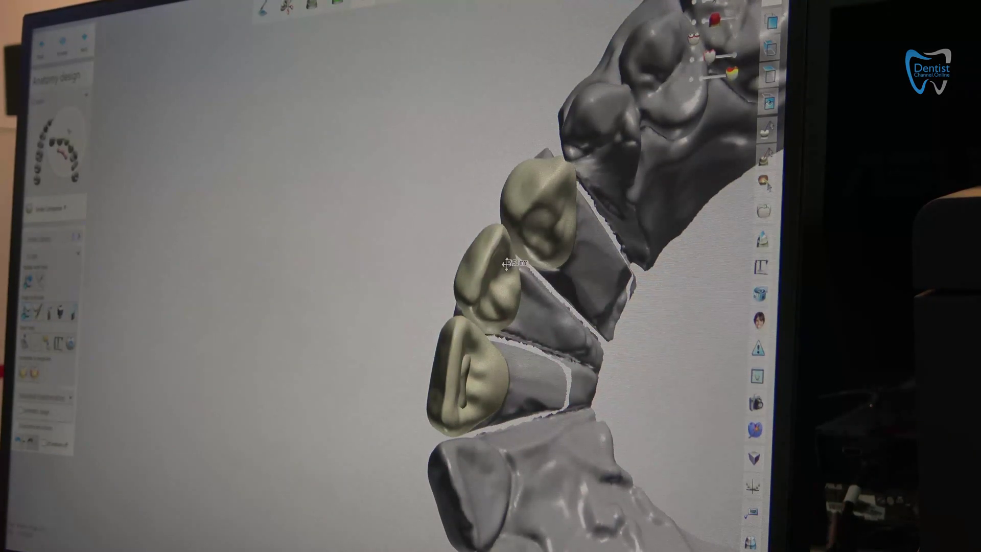
{"action": "middle_click_drag", "start_coordinate": [550, 225], "coordinate": [587, 256]}
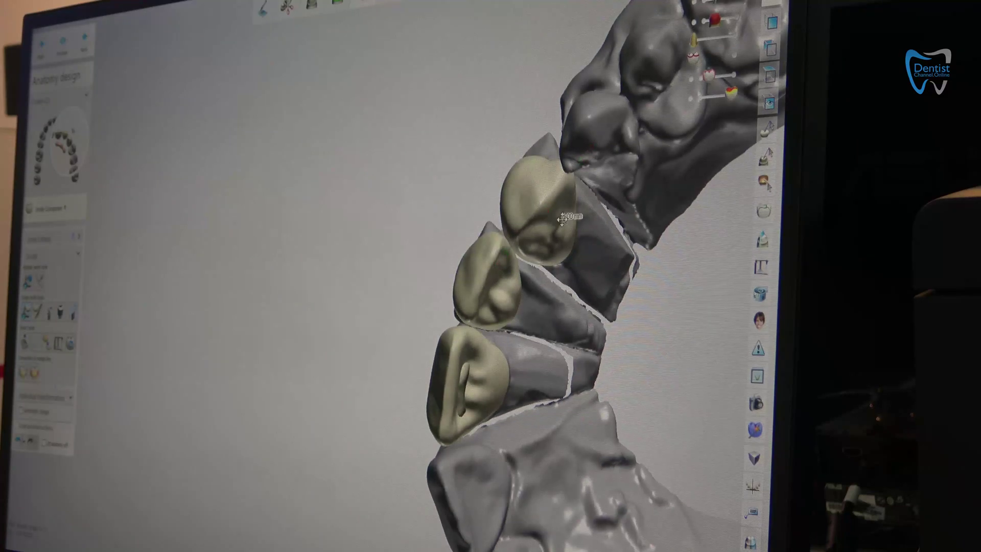
{"action": "middle_click_drag", "start_coordinate": [563, 224], "coordinate": [559, 256]}
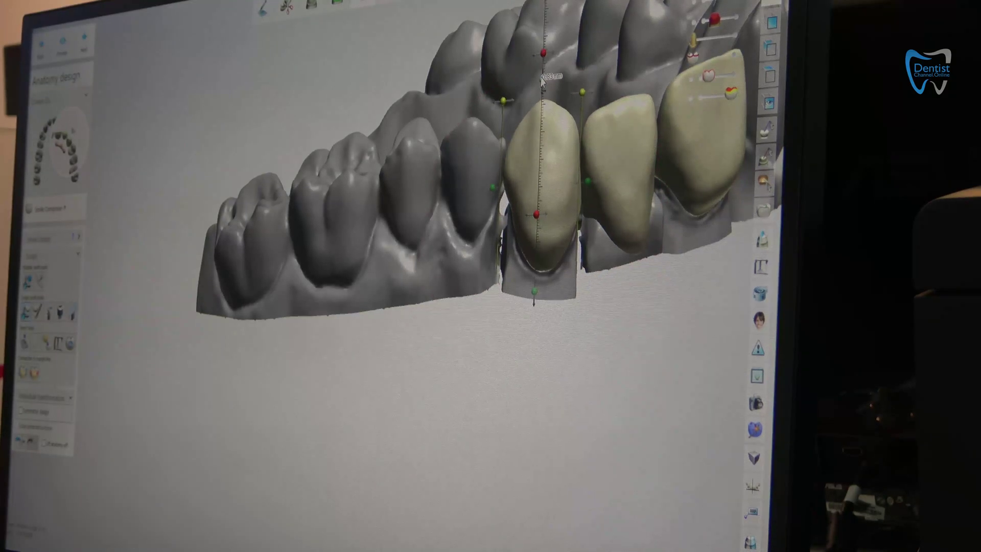
{"action": "mouse_move", "coordinate": [638, 148]}
{"action": "middle_mouse_down"}
{"action": "mouse_move", "coordinate": [636, 351]}
{"action": "mouse_move", "coordinate": [606, 134]}
{"action": "middle_mouse_up"}
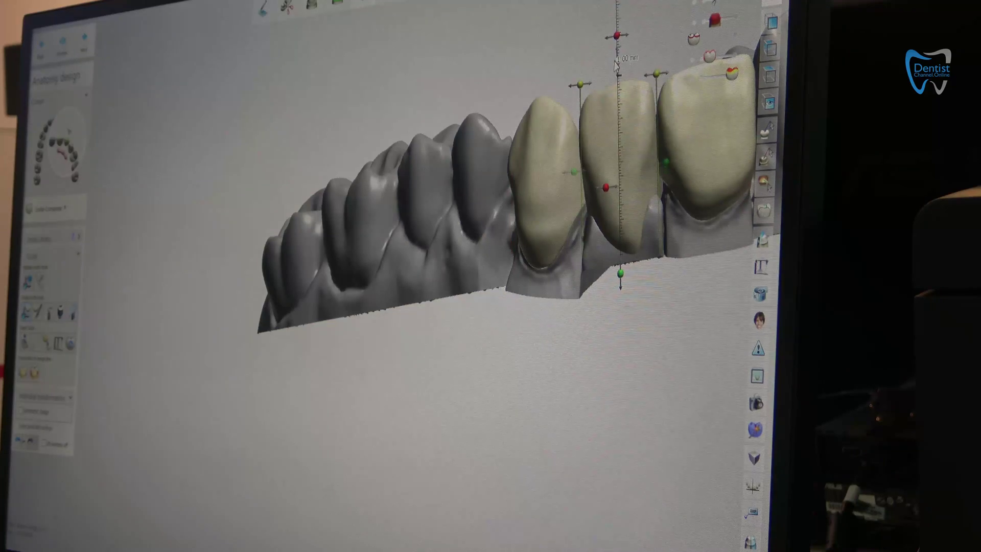
{"action": "mouse_move", "coordinate": [637, 189]}
{"action": "middle_mouse_down"}
{"action": "mouse_move", "coordinate": [617, 195]}
{"action": "mouse_move", "coordinate": [656, 324]}
{"action": "mouse_move", "coordinate": [535, 329]}
{"action": "mouse_move", "coordinate": [536, 356]}
{"action": "middle_mouse_up"}
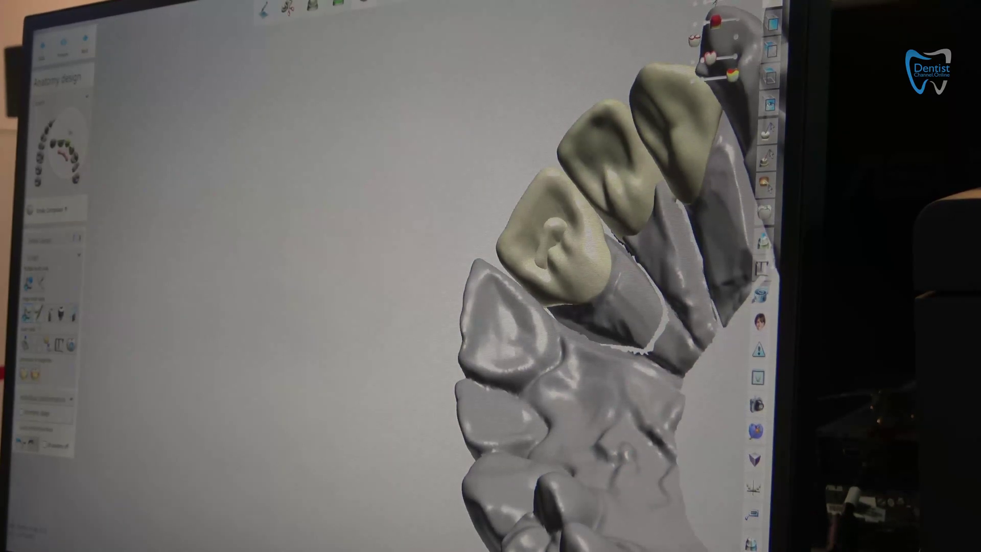
Switch to freehand sculpting and orbit toward a frontal view of the crowns.
{"action": "left_click", "coordinate": [51, 312]}
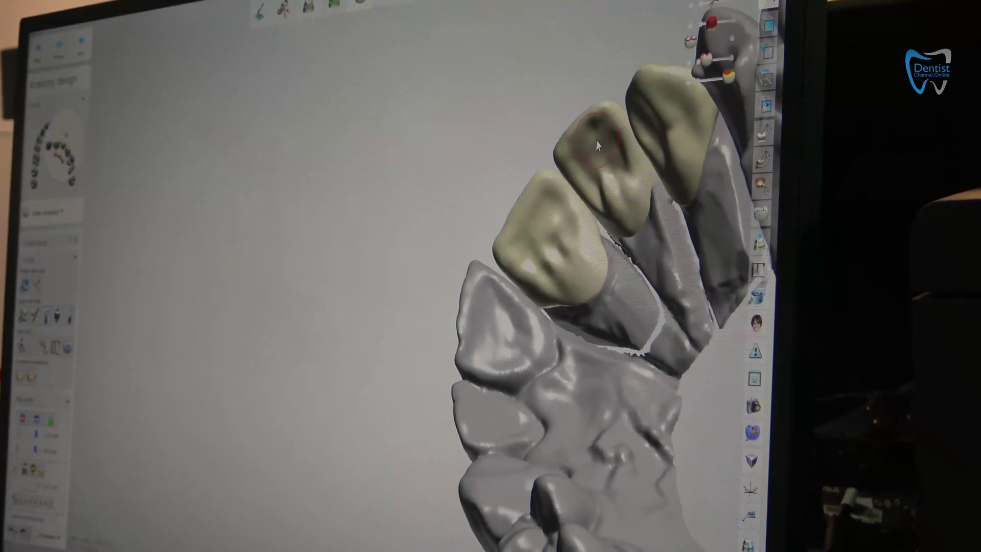
{"action": "middle_click_drag", "start_coordinate": [614, 178], "coordinate": [677, 130]}
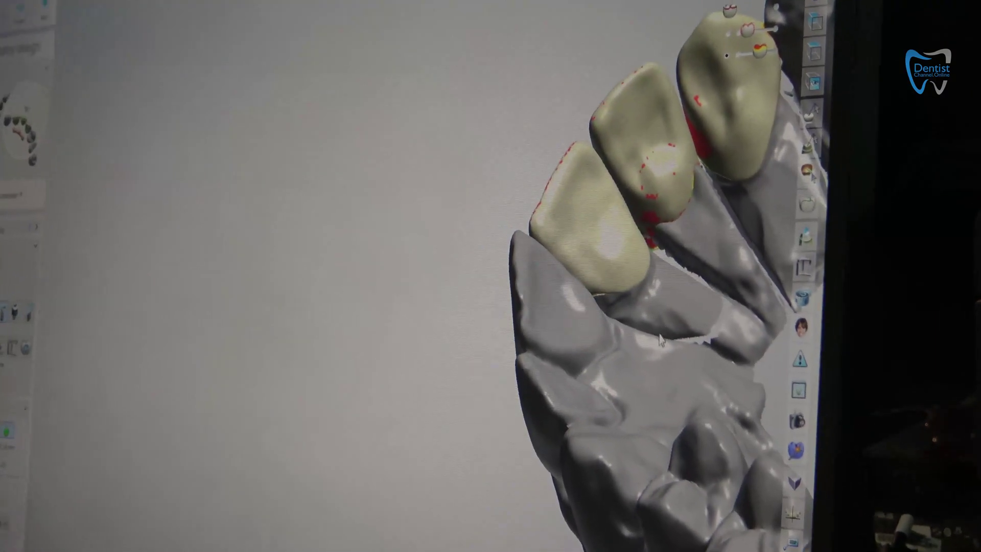
Orbit over the full arch and from above, then back to frontal, inspecting red contacts.
{"action": "mouse_move", "coordinate": [460, 291]}
{"action": "middle_mouse_down"}
{"action": "mouse_move", "coordinate": [401, 307]}
{"action": "mouse_move", "coordinate": [589, 373]}
{"action": "middle_mouse_up"}
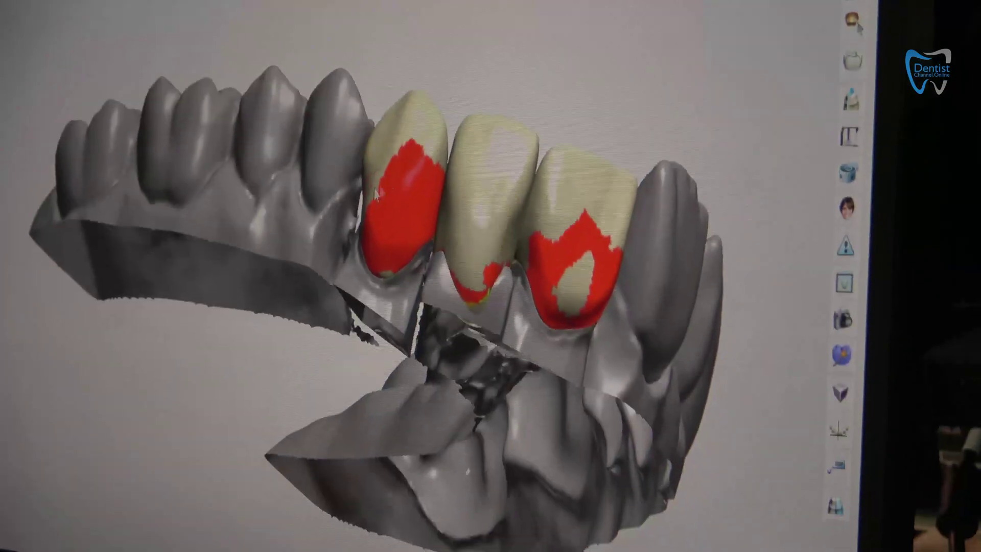
{"action": "middle_click_drag", "start_coordinate": [391, 218], "coordinate": [495, 251]}
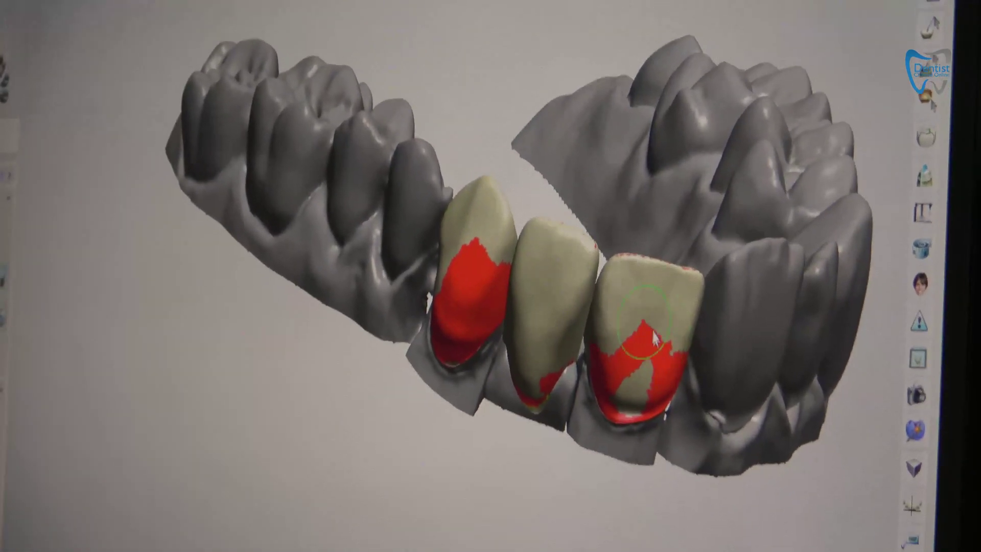
{"action": "middle_click_drag", "start_coordinate": [461, 270], "coordinate": [580, 218]}
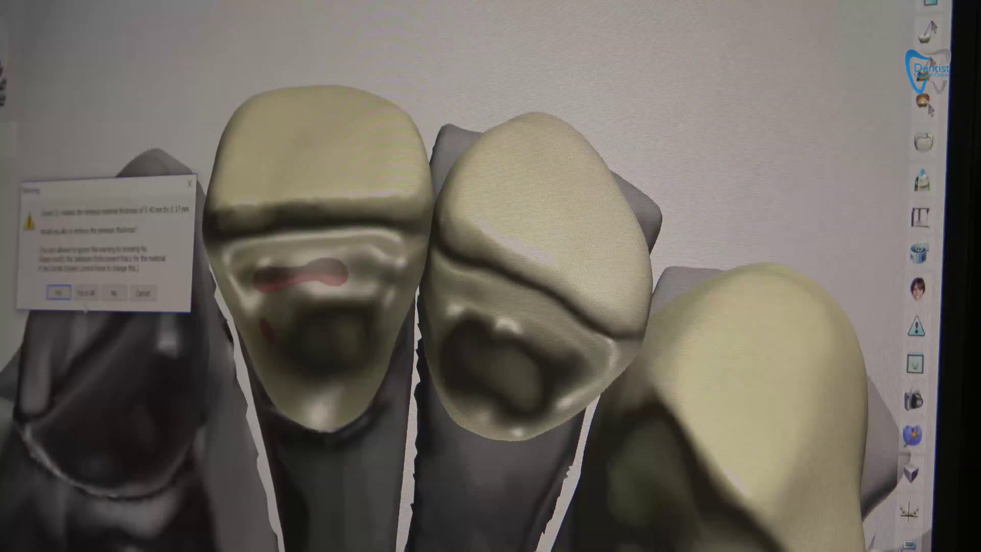
Apply minimum thickness to all crowns and accept the uncut-pontics warning.
{"action": "left_click", "coordinate": [86, 293]}
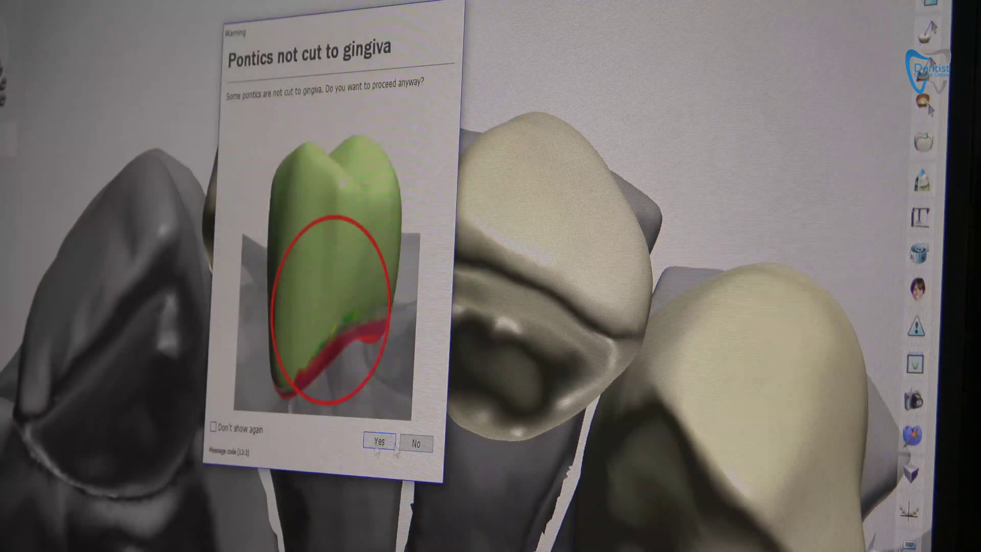
{"action": "left_click", "coordinate": [387, 444]}
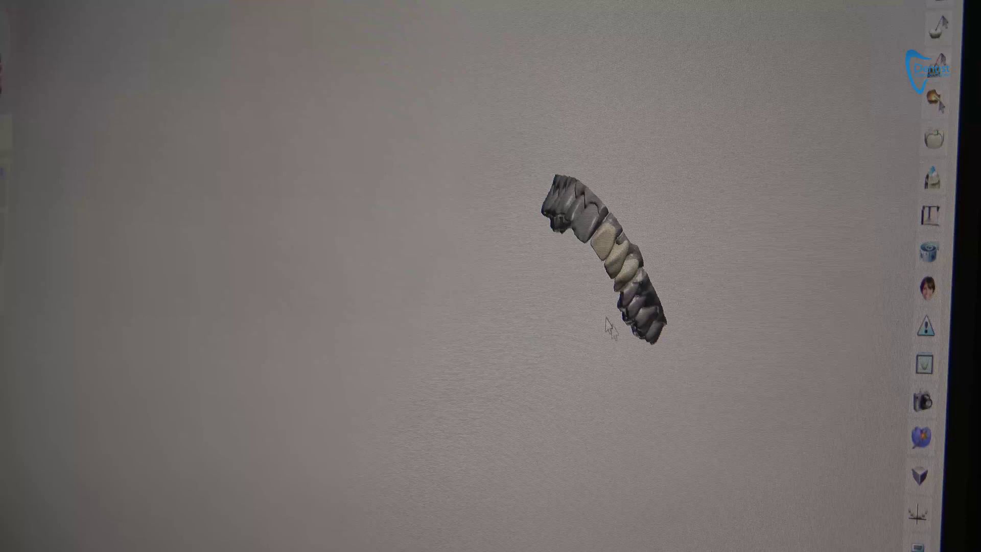
{"action": "scroll", "coordinate": [606, 323], "scroll_direction": "up", "scroll_amount": 3}
{"action": "scroll", "coordinate": [617, 330], "scroll_direction": "up", "scroll_amount": 3}
{"action": "scroll", "coordinate": [628, 336], "scroll_direction": "up", "scroll_amount": 3}
{"action": "scroll", "coordinate": [640, 342], "scroll_direction": "up", "scroll_amount": 2}
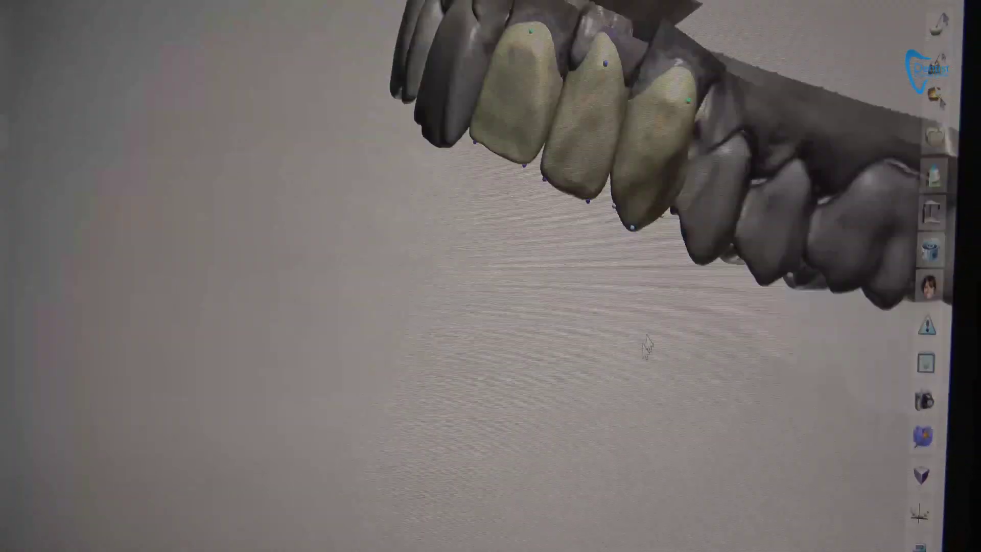